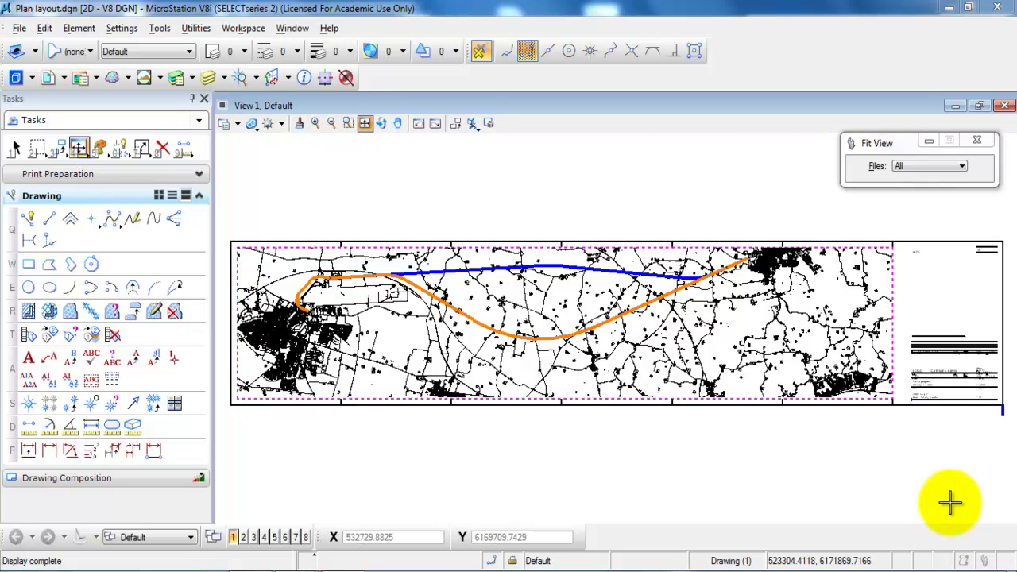
- Zoom in and pan so the title block fills the view
scroll(975, 389, "up", 2)
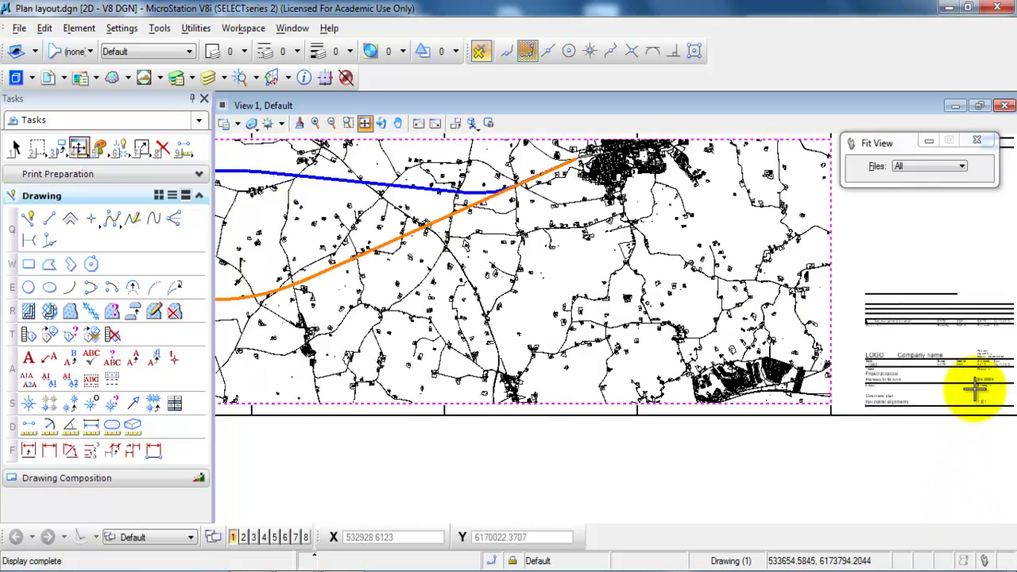
scroll(975, 389, "up", 2)
mouse_move(942, 363)
middle_mouse_down()
mouse_move(828, 352)
mouse_move(691, 386)
mouse_move(642, 340)
middle_mouse_up()
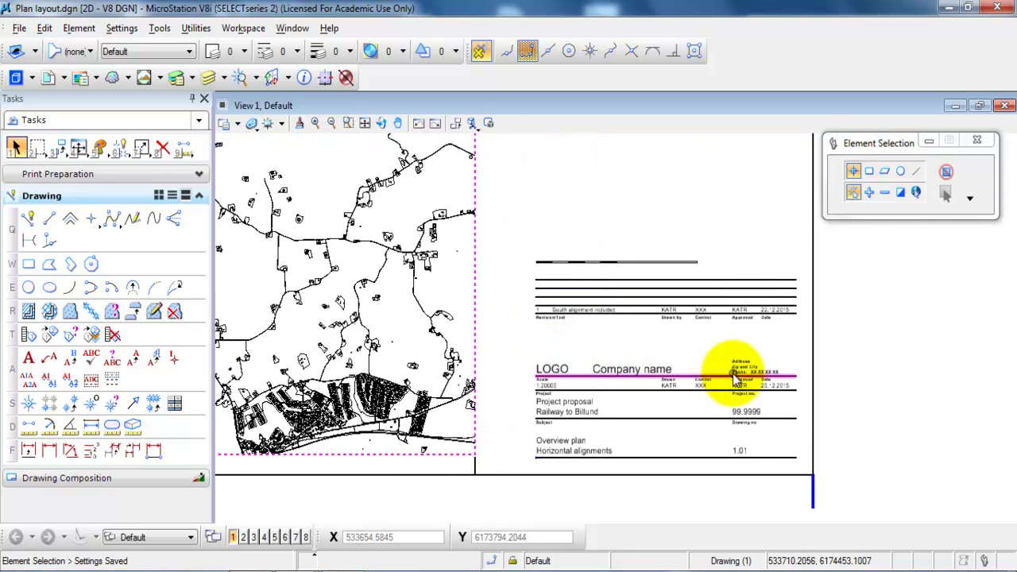
scroll(733, 373, "up", 1)
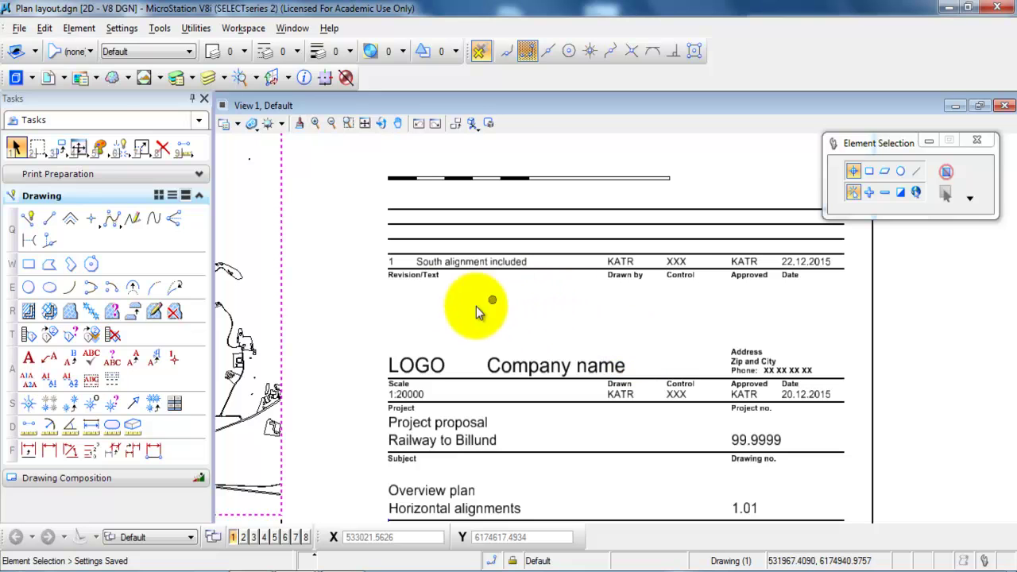
- Attach 01 Veje.png as a reference with master-to-reference scale 10000
left_click(48, 79)
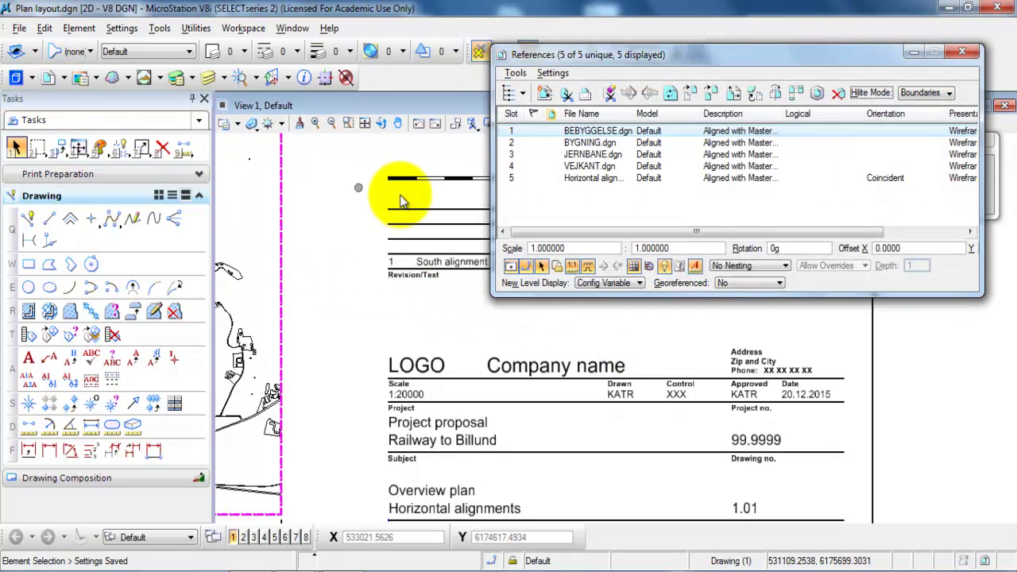
right_click(546, 185)
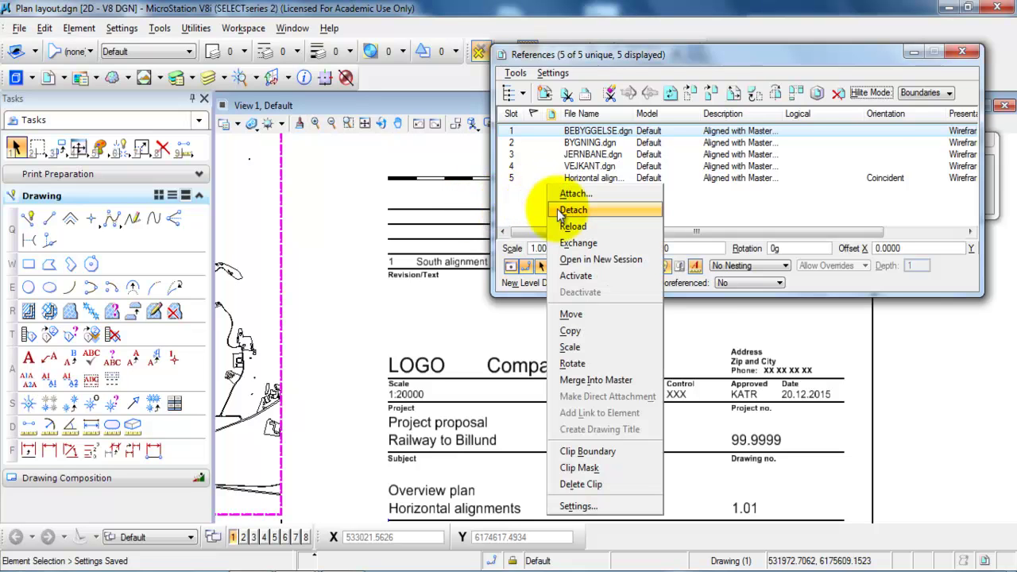
left_click(574, 193)
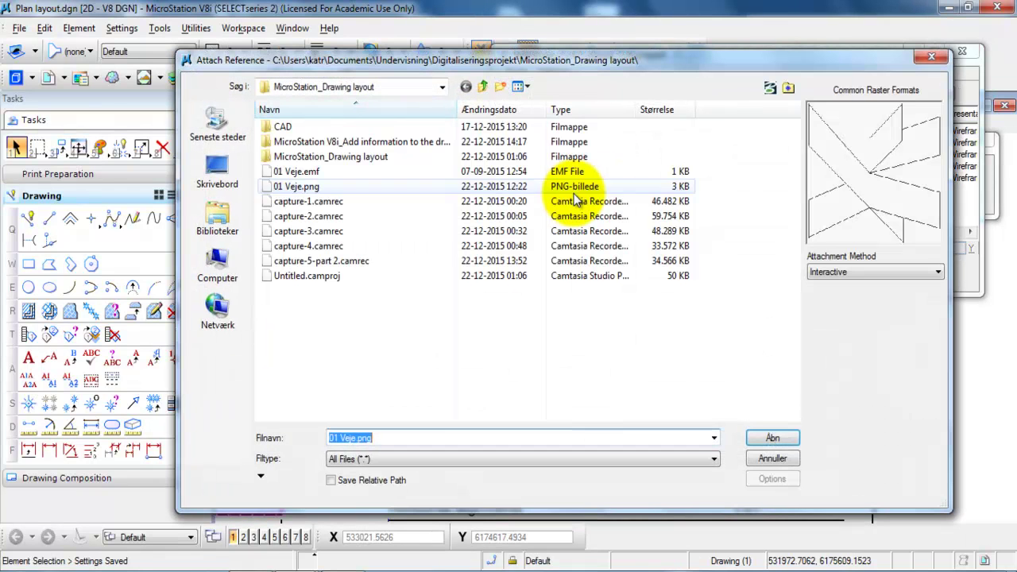
left_click(296, 186)
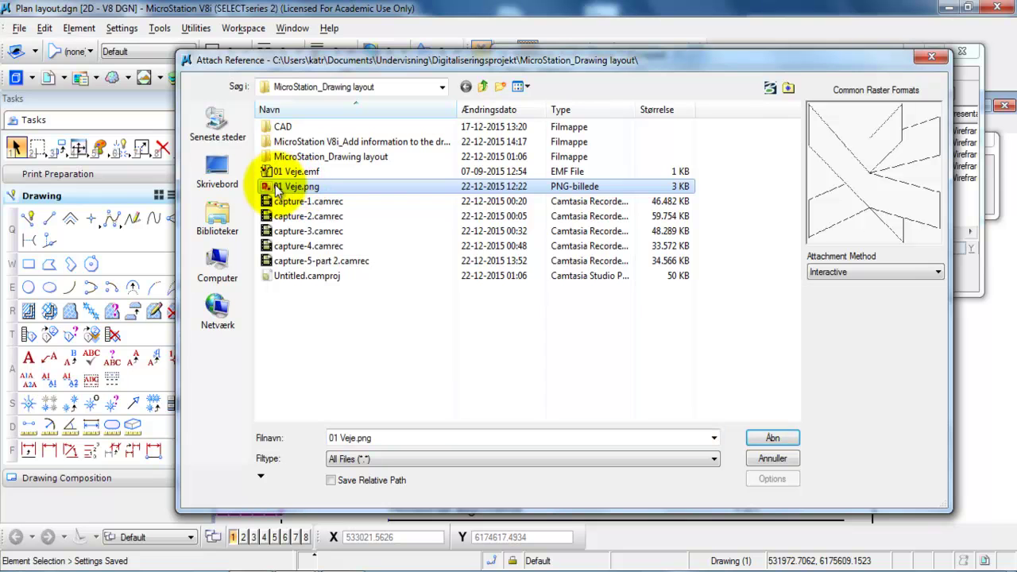
left_click(768, 437)
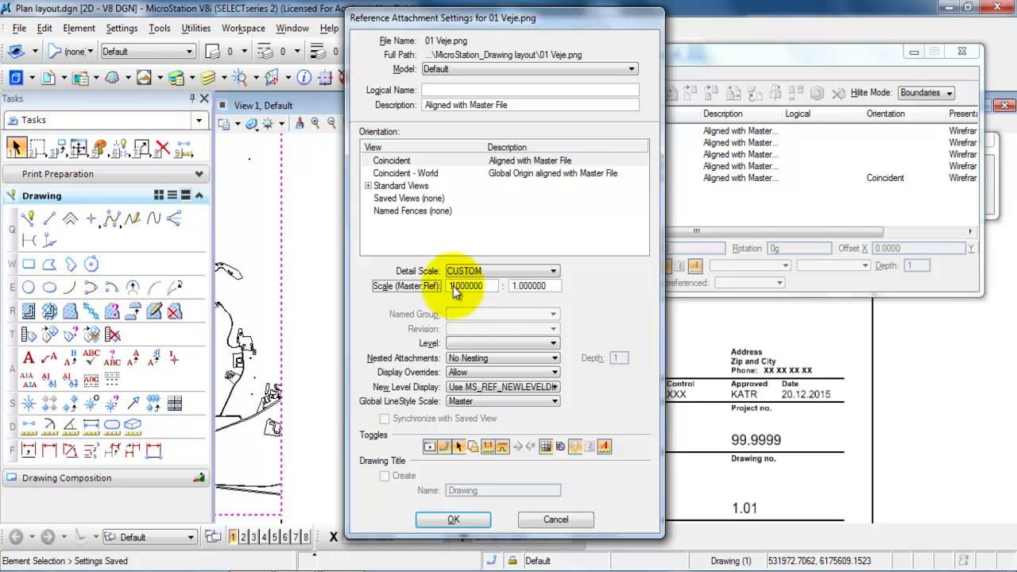
left_click(453, 287)
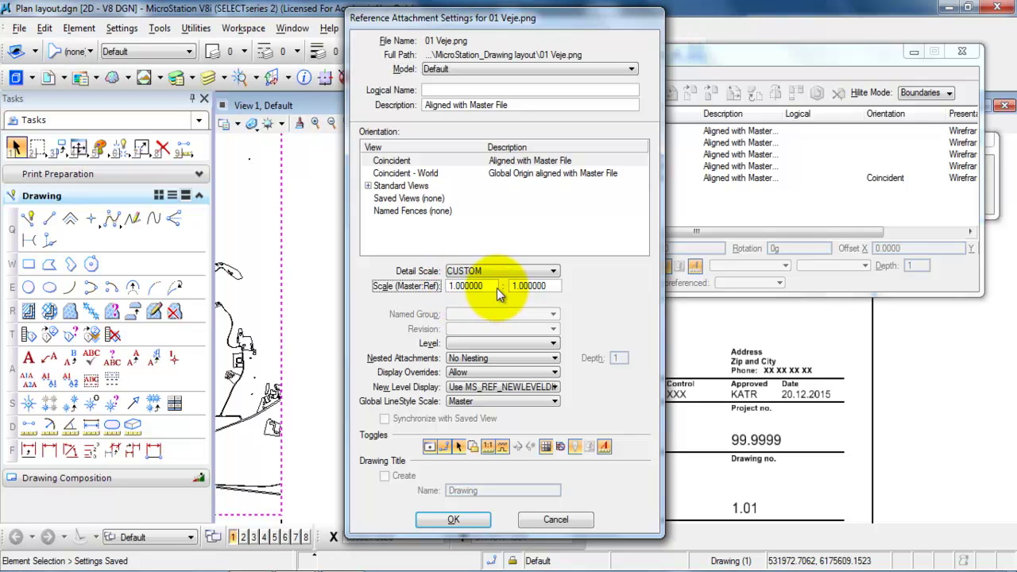
type("0000")
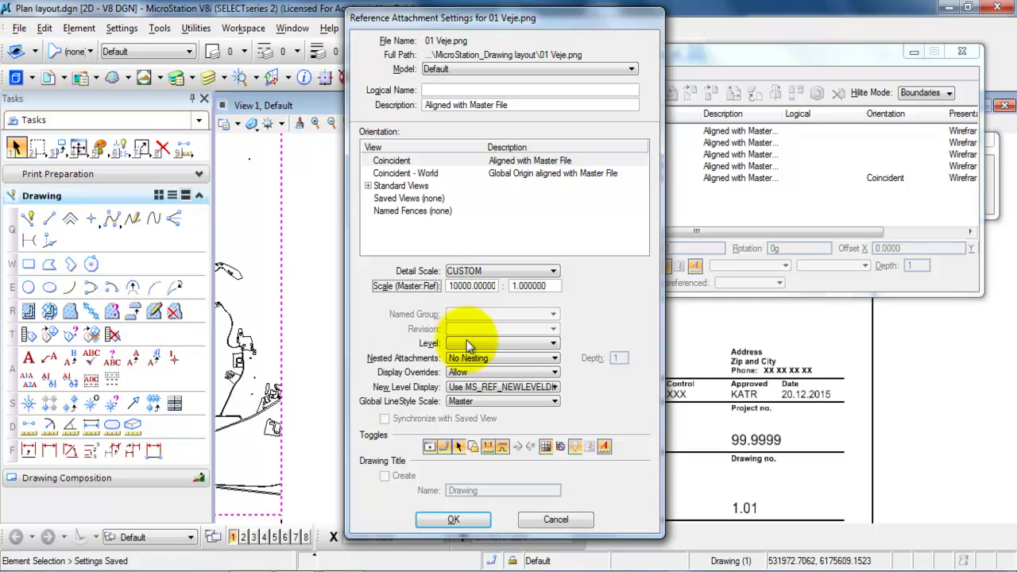
- Confirm the attachment, fit the view, and move the image reference into the title block near LOGO
left_click(454, 516)
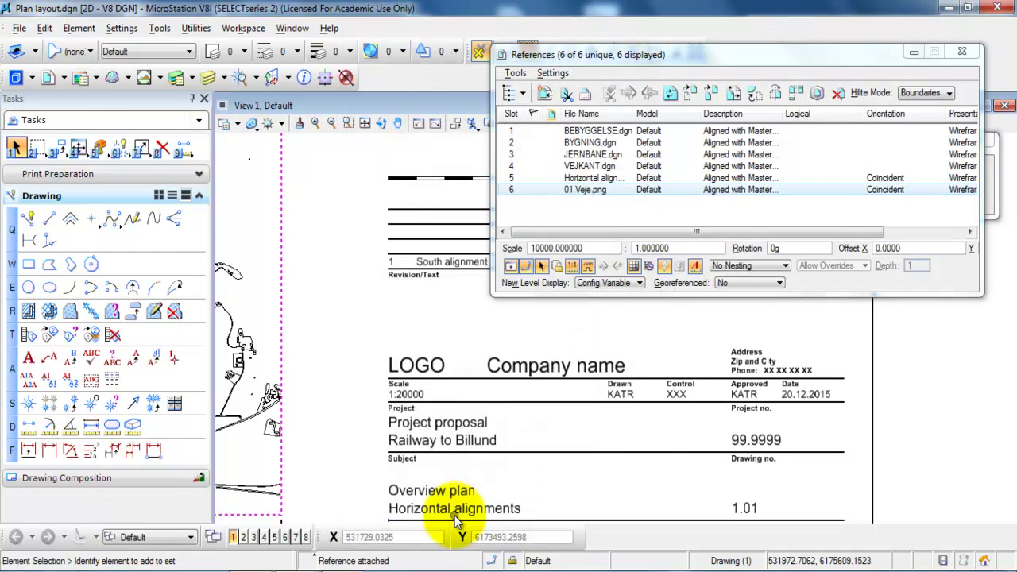
left_click(363, 122)
left_click_drag(595, 55, 633, 196)
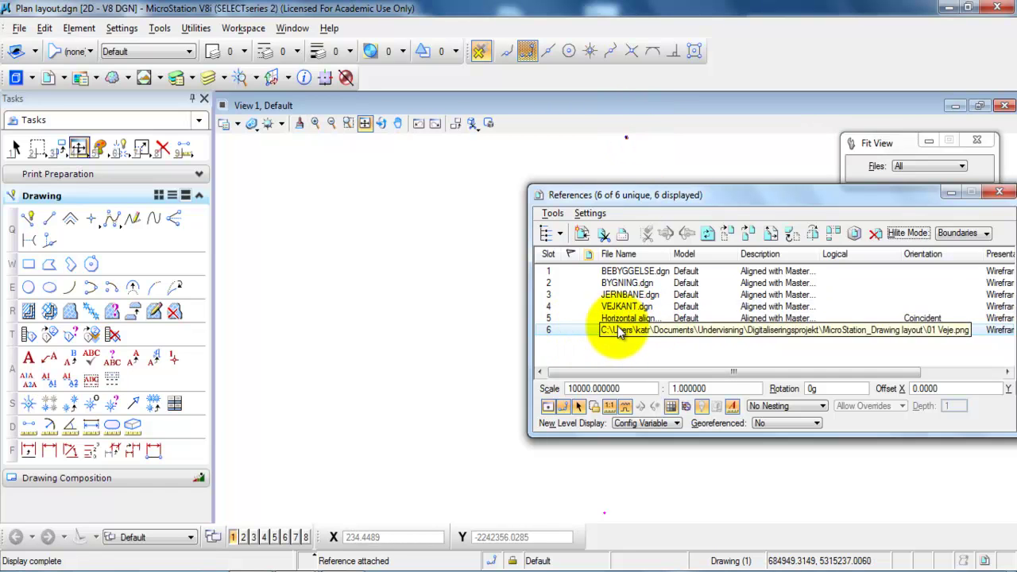
left_click(728, 233)
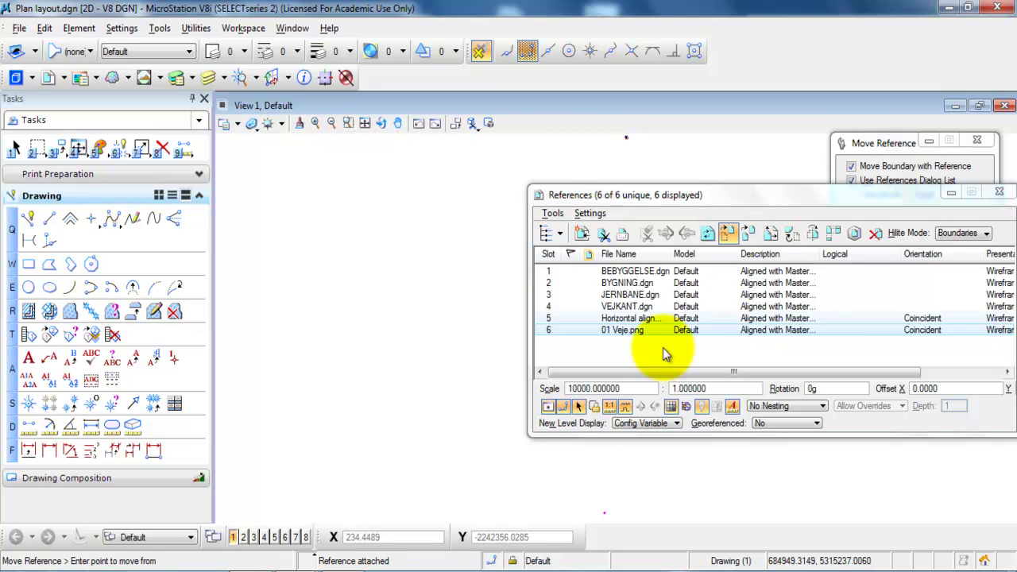
left_click(612, 476)
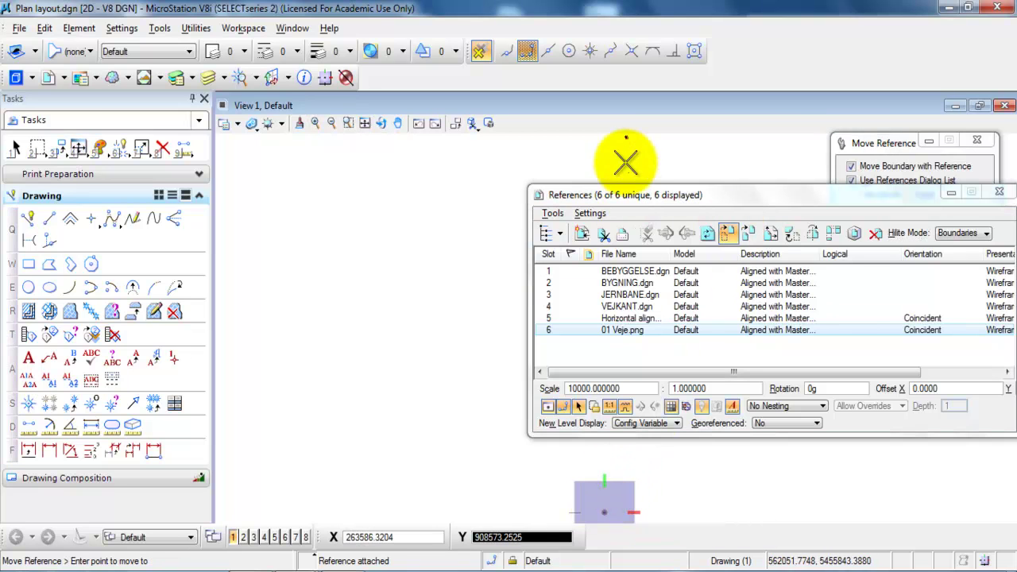
left_click(410, 290)
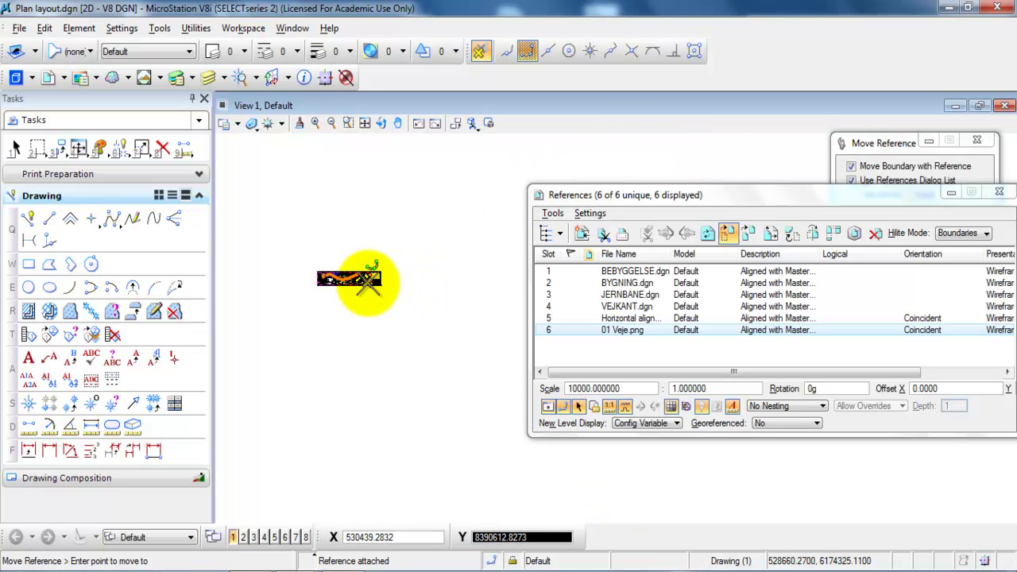
scroll(397, 282, "up", 6)
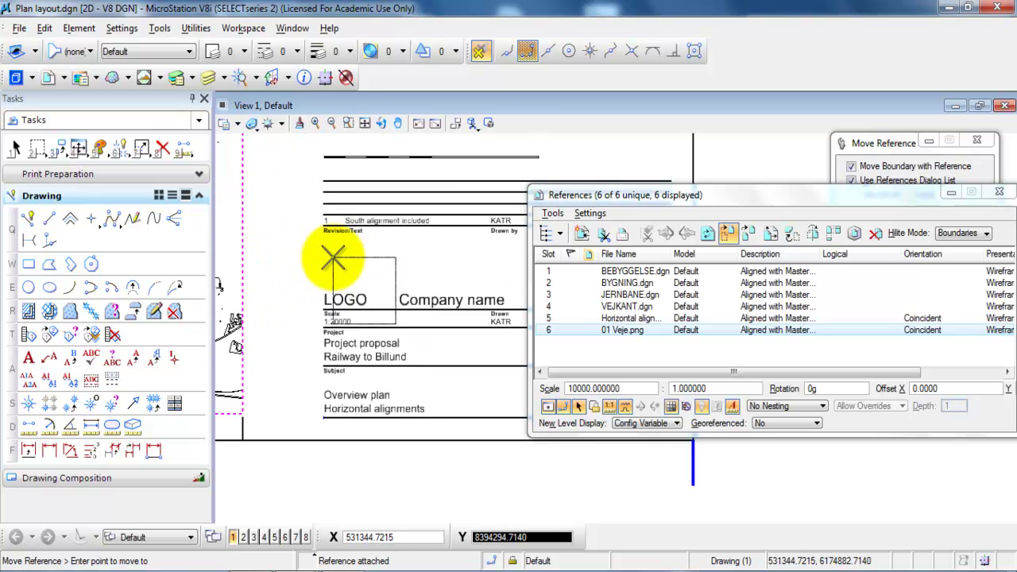
middle_click_drag(317, 243, 350, 238)
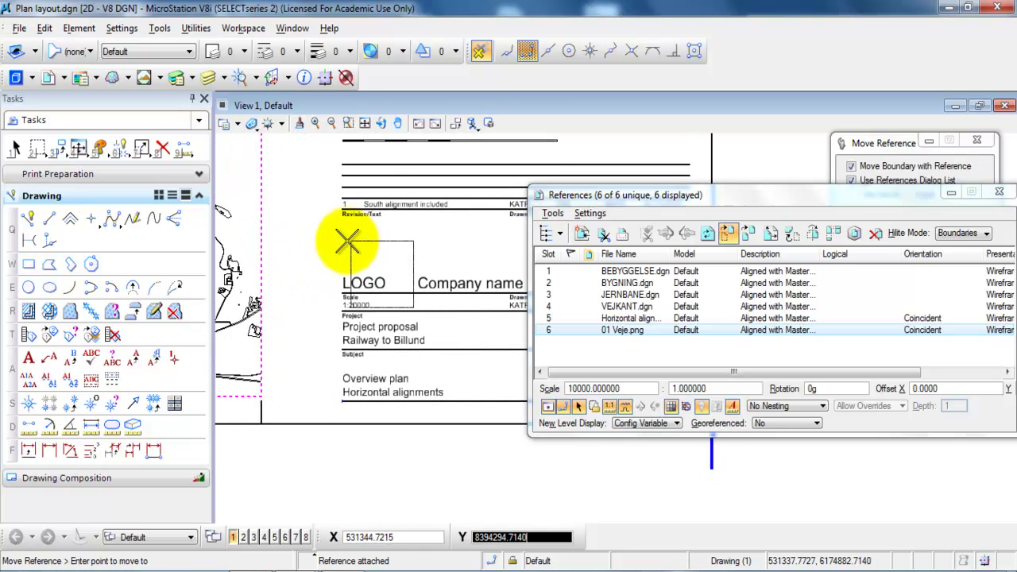
left_click(302, 230)
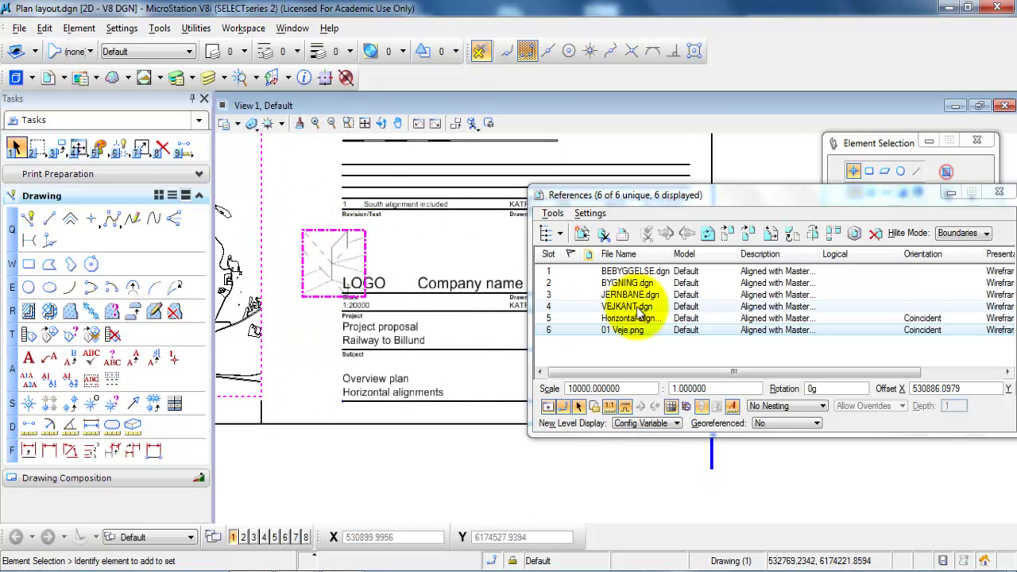
- Move the image reference again so its corner sits exactly at the LOGO text
left_click(728, 233)
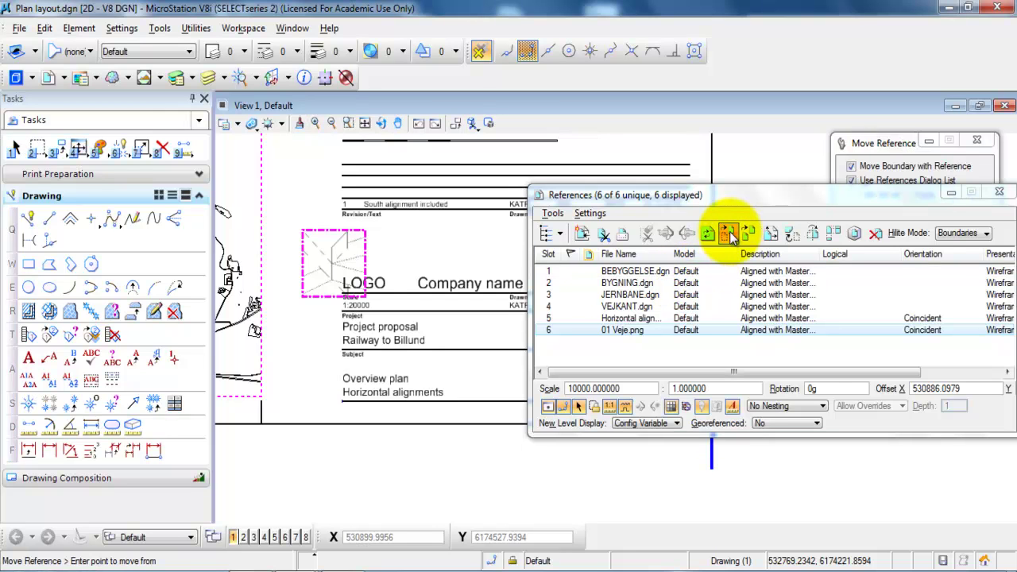
left_click(304, 300)
scroll(340, 274, "up", 5)
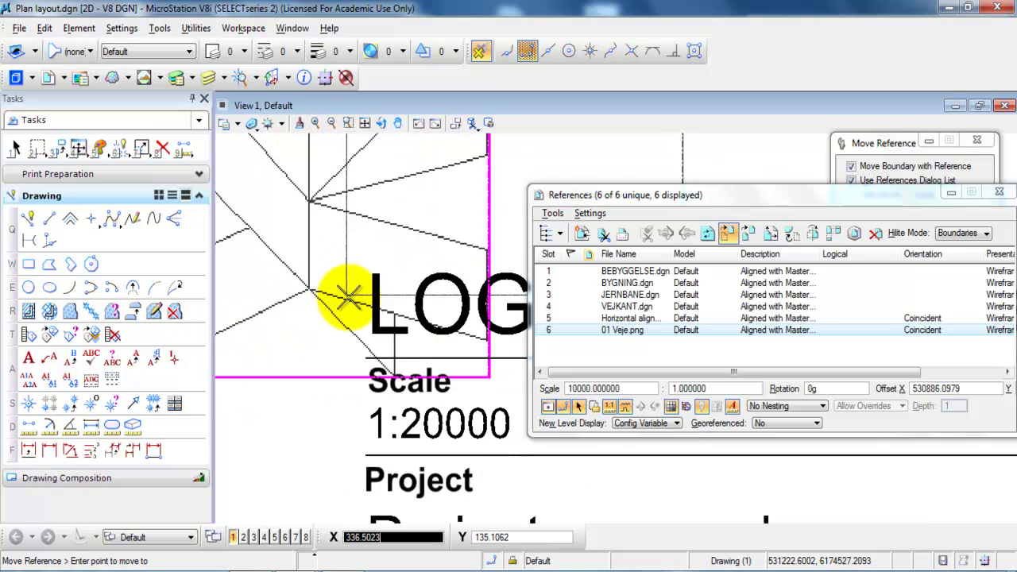
left_click(367, 335)
scroll(304, 321, "down", 2)
scroll(304, 322, "down", 2)
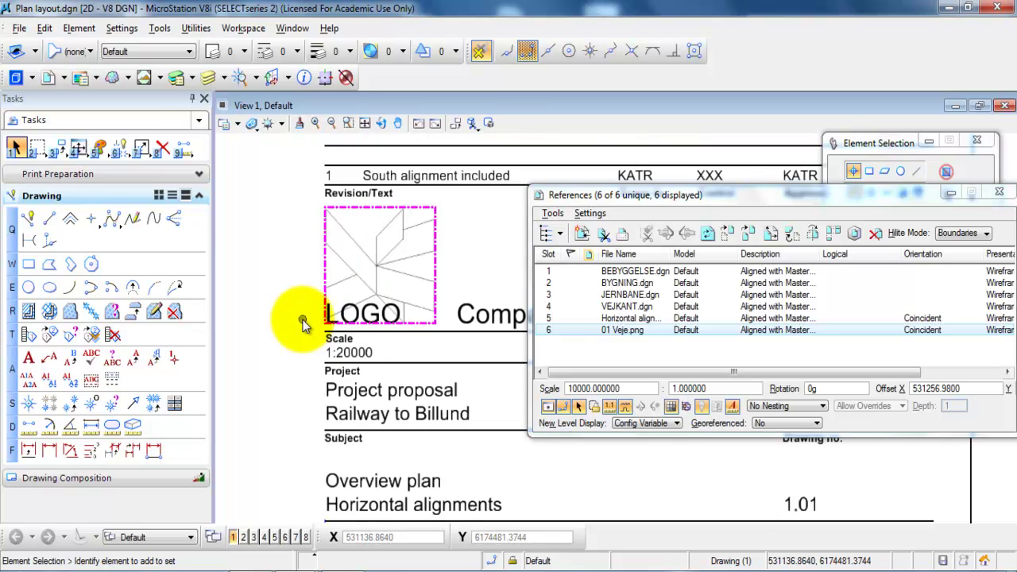
- Delete the LOGO placeholder text from the title block
left_click(347, 322)
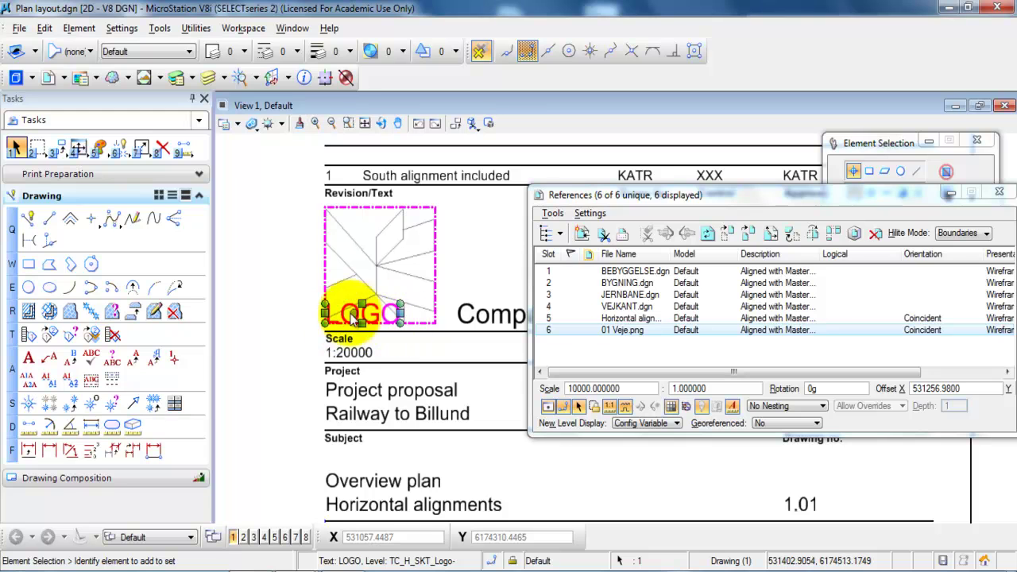
key("Delete")
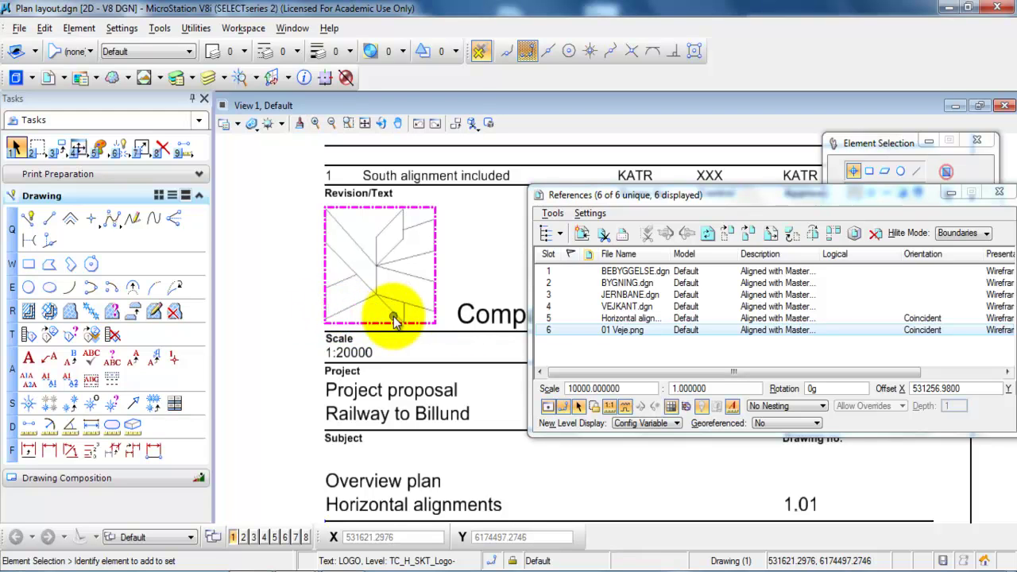
- Merge the 01 Veje.png reference into the master design and close References
right_click(586, 331)
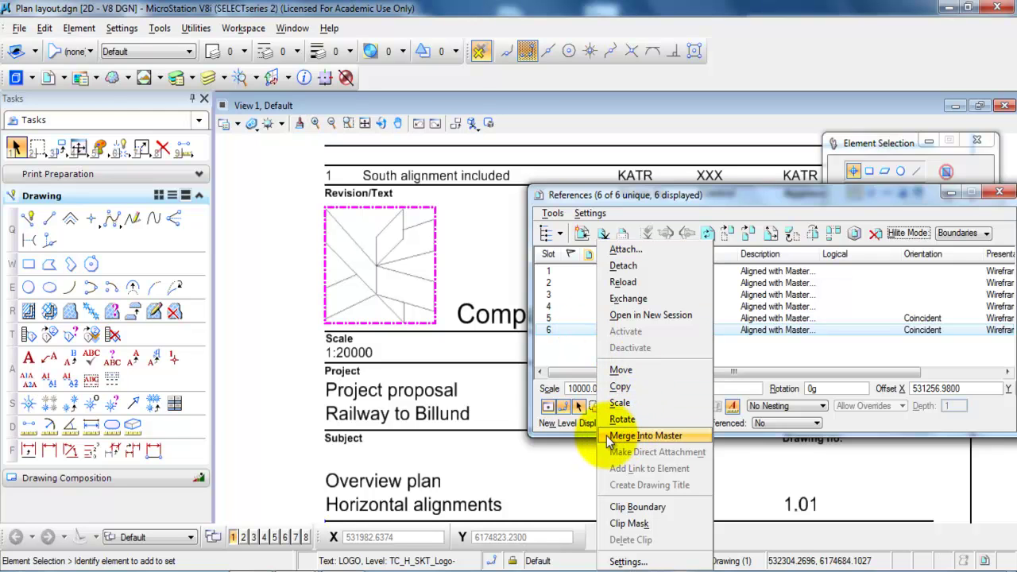
left_click(657, 437)
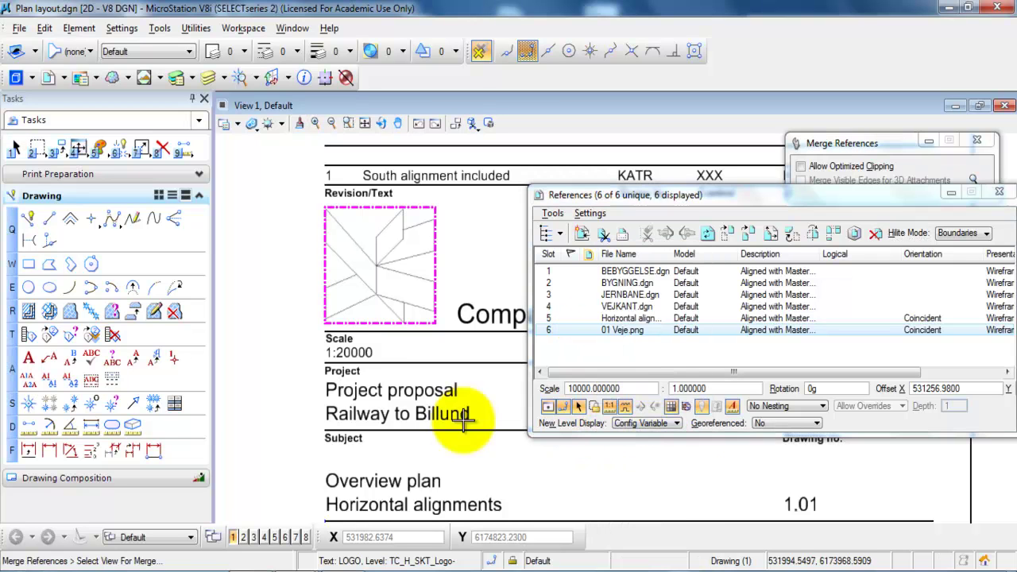
left_click(298, 289)
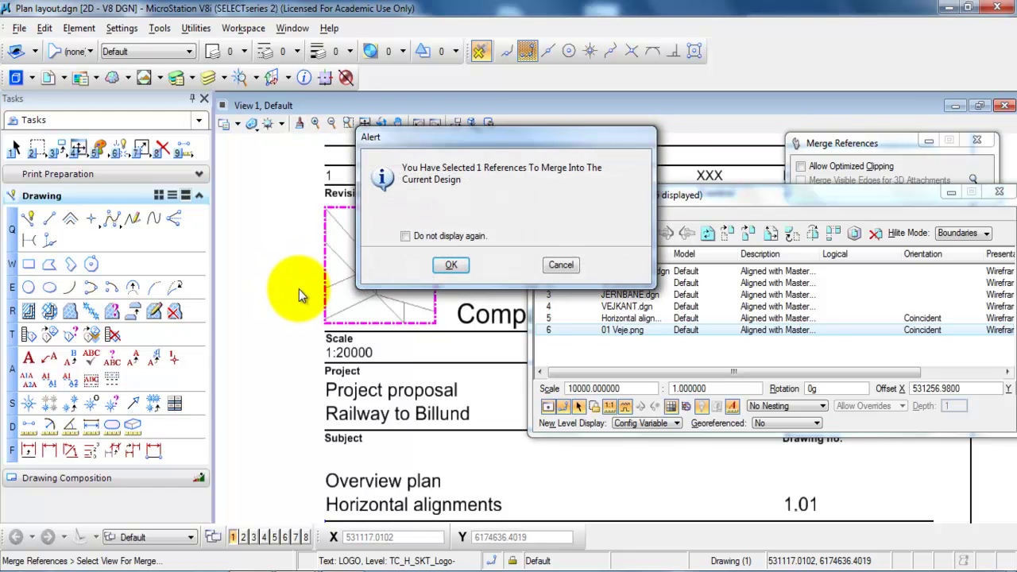
left_click(450, 266)
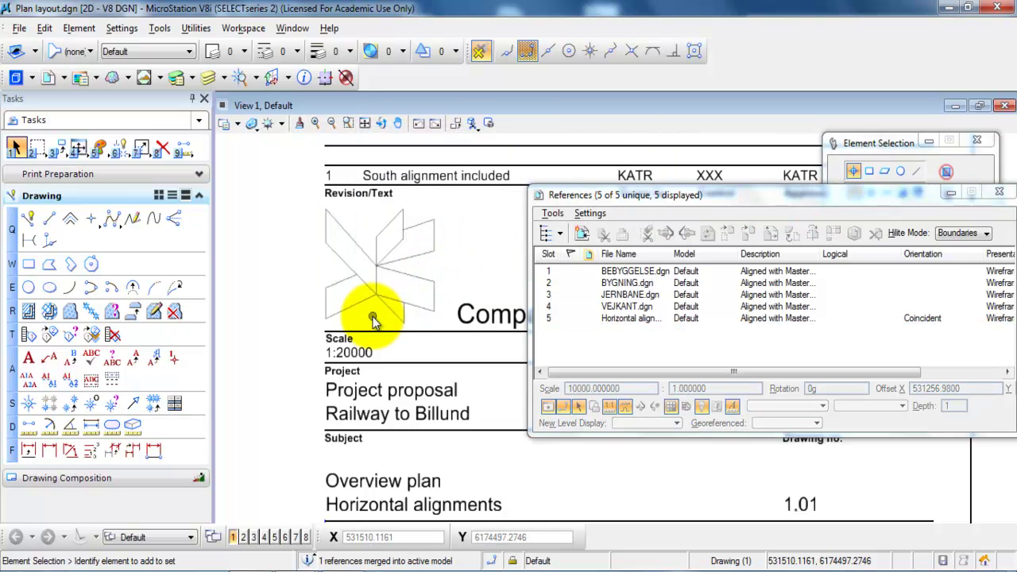
scroll(372, 319, "down", 3)
scroll(354, 328, "up", 4)
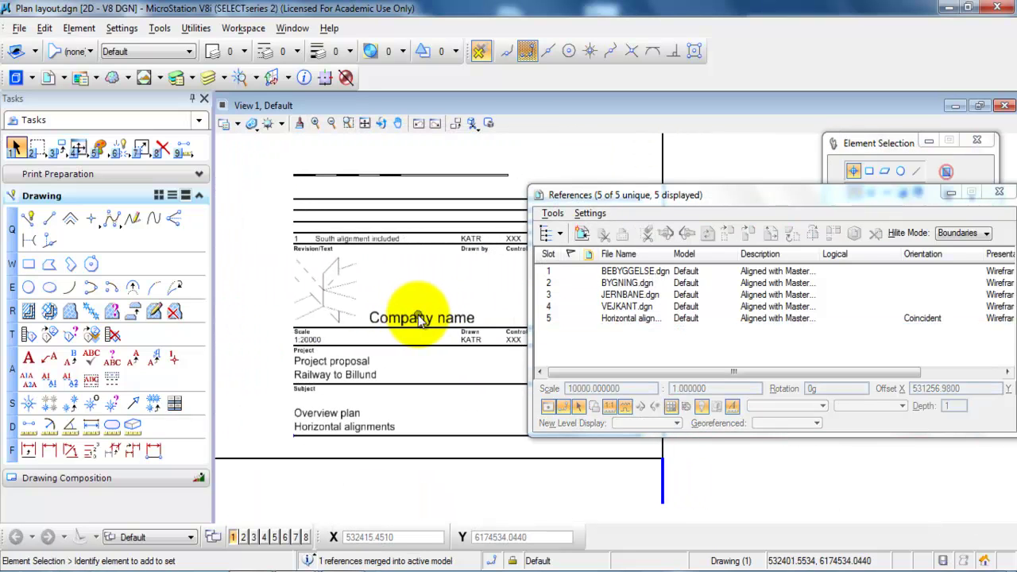
left_click(997, 192)
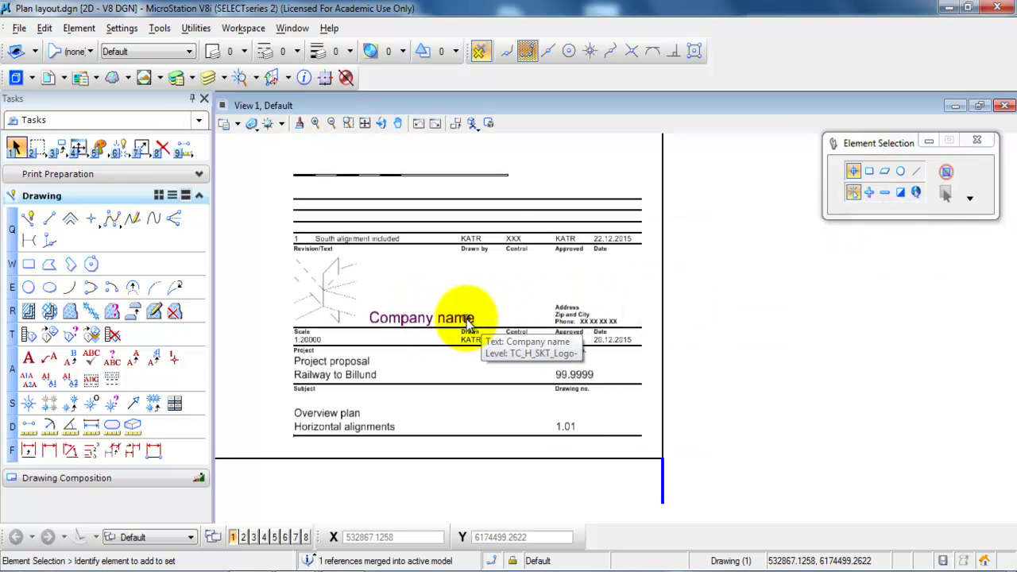
- Use Edit Text to change the Company name text to 'VIA University College'
left_click(71, 359)
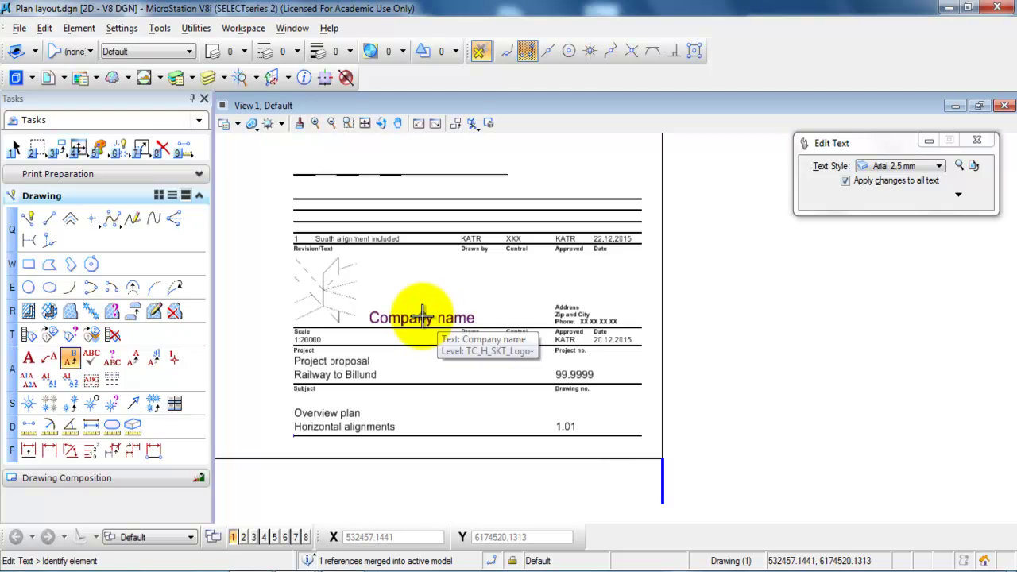
left_click(422, 316)
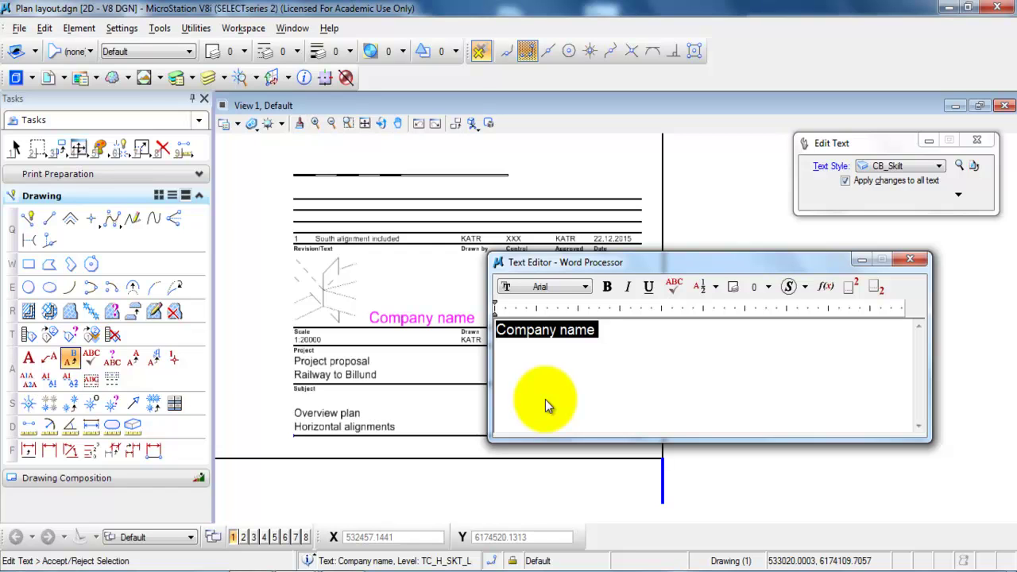
type("VIA Un")
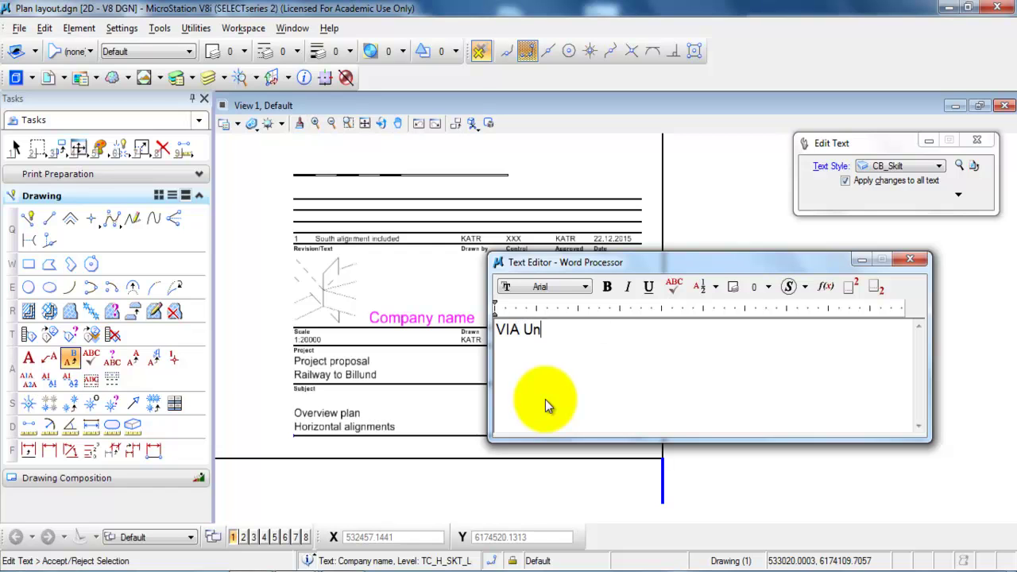
type("iversity Collegg")
key("BackSpace")
type("e")
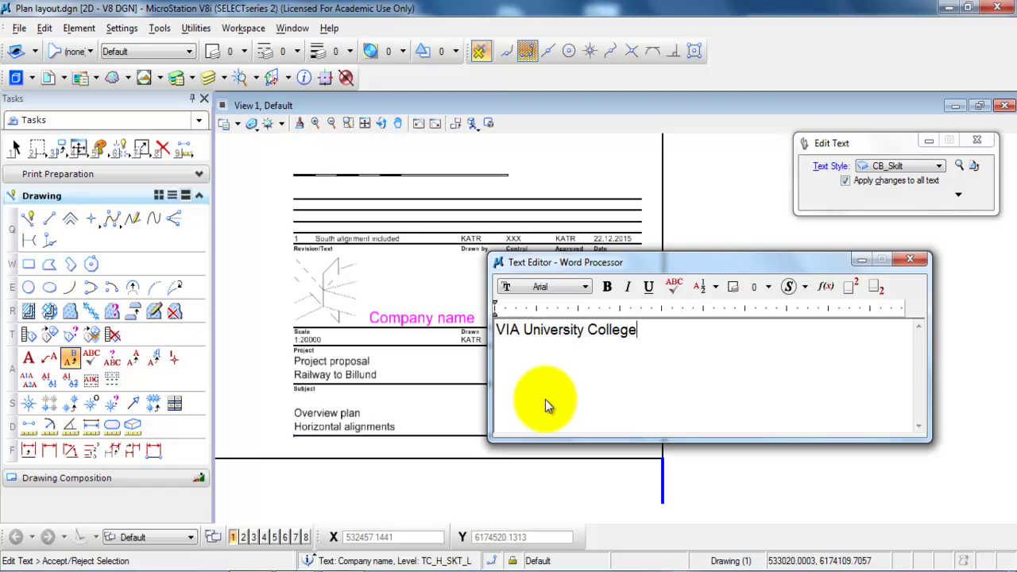
left_click(717, 207)
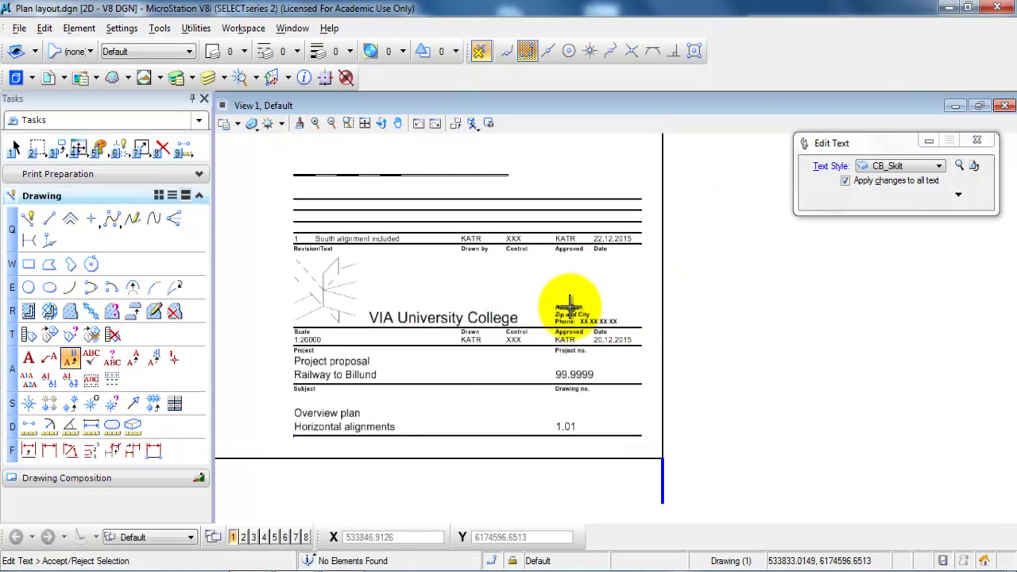
- Replace the Address placeholder with the company's street address
scroll(570, 306, "up", 2)
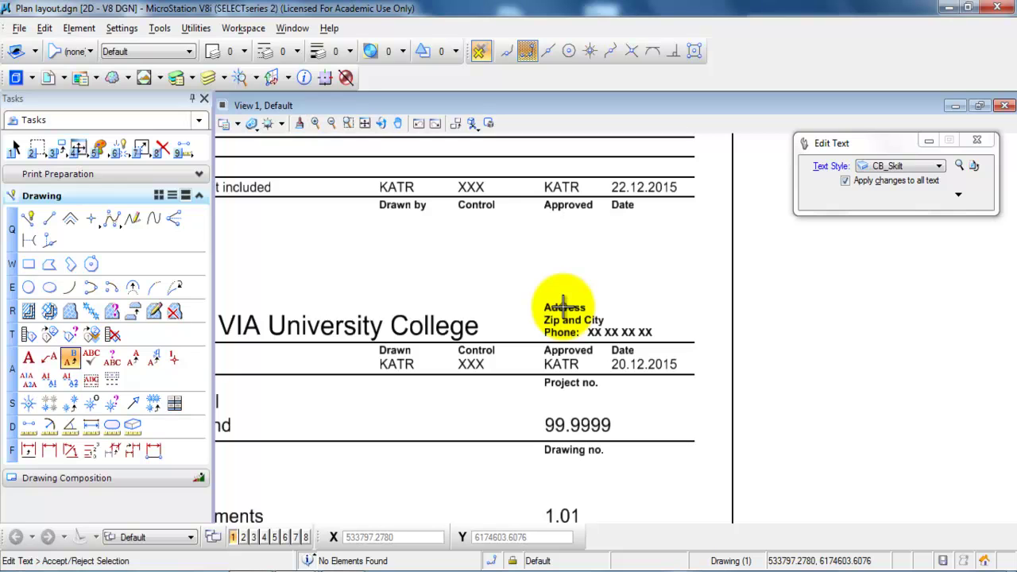
left_click(564, 305)
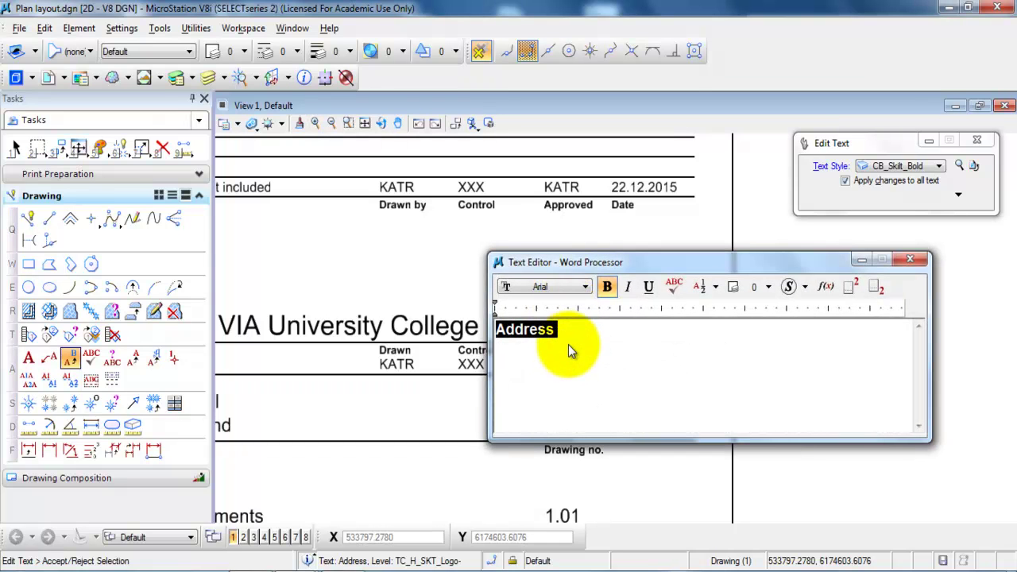
type("Chr. M")
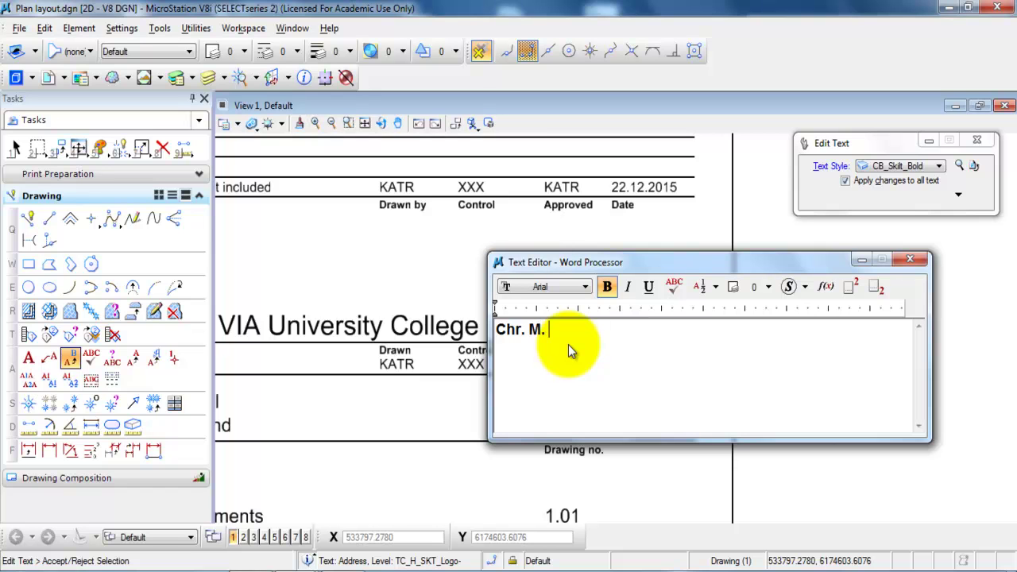
type(". Østergaardsvej 4")
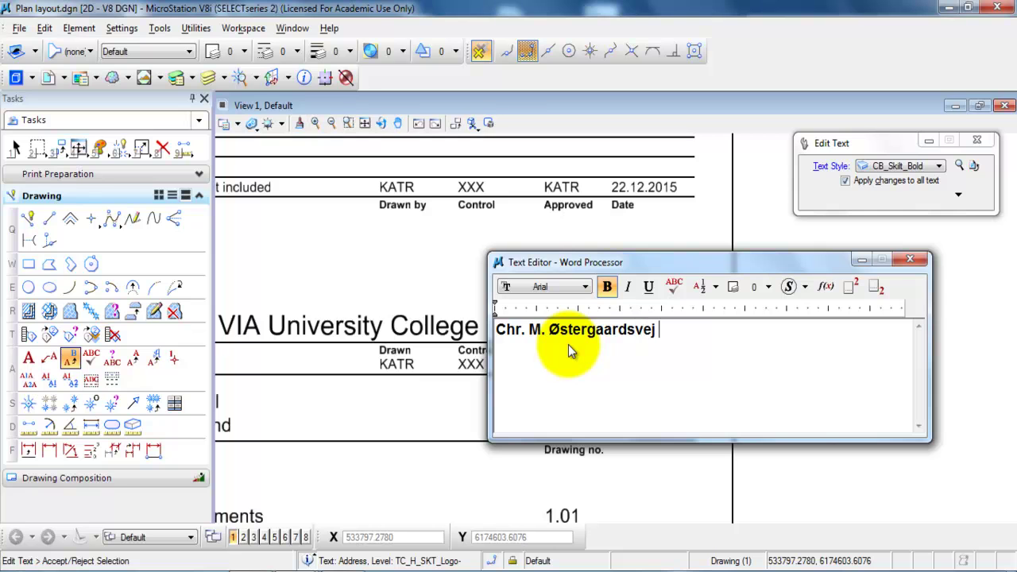
left_click(756, 209)
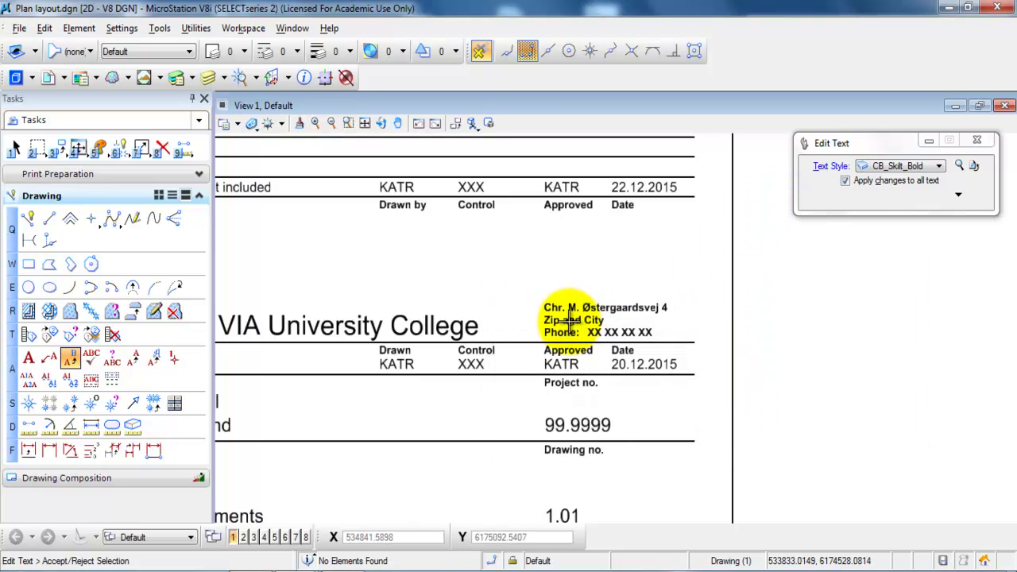
- Fill in the company's zip code and city, then its phone number
left_click(563, 321)
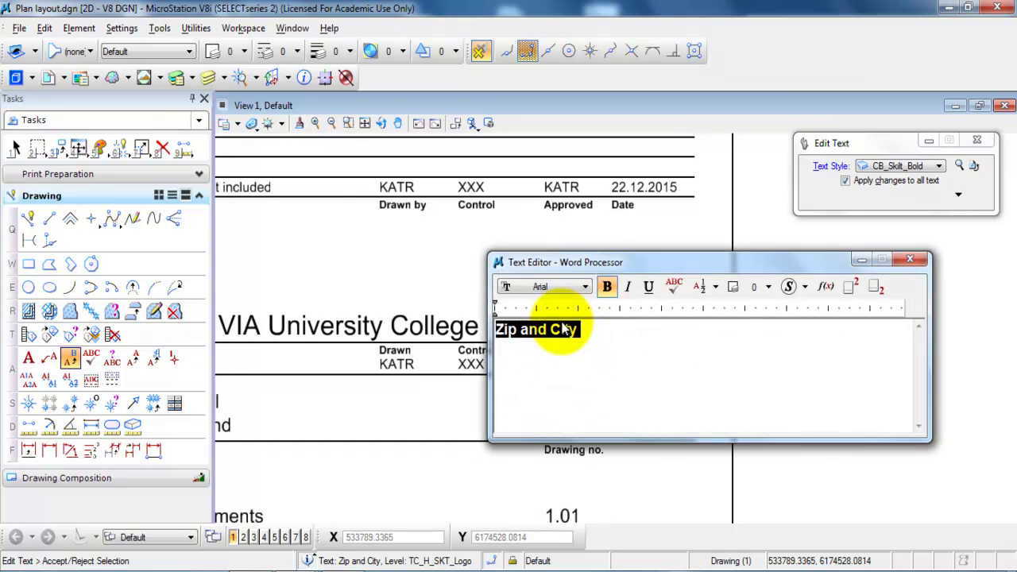
type("8700 - ")
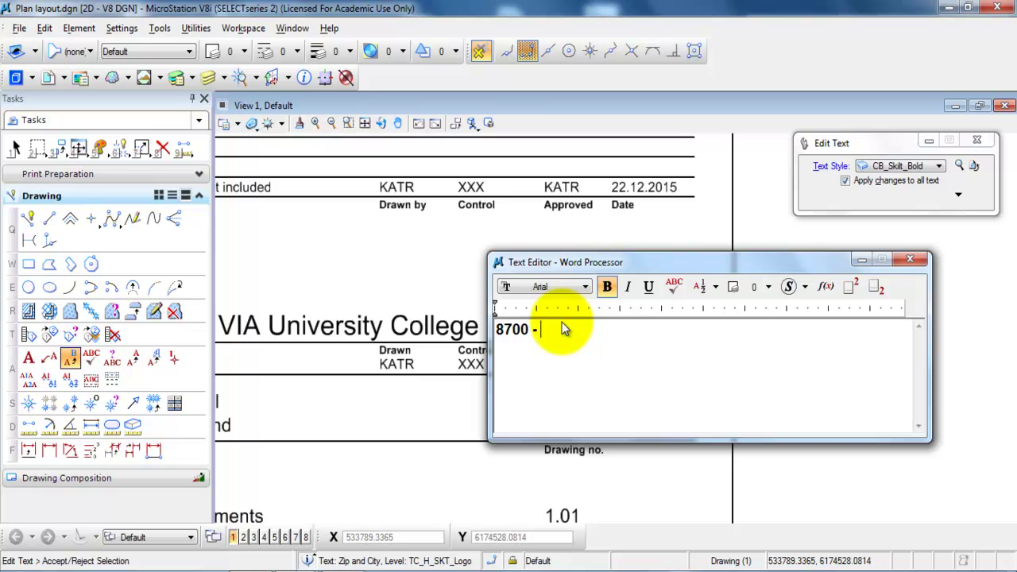
type("Horsens")
left_click(579, 236)
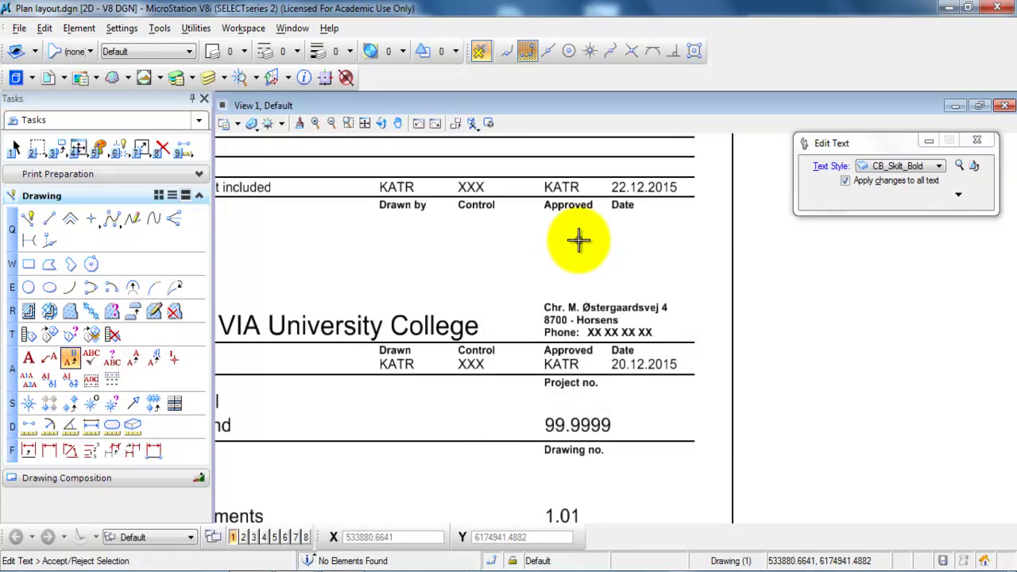
left_click(601, 339)
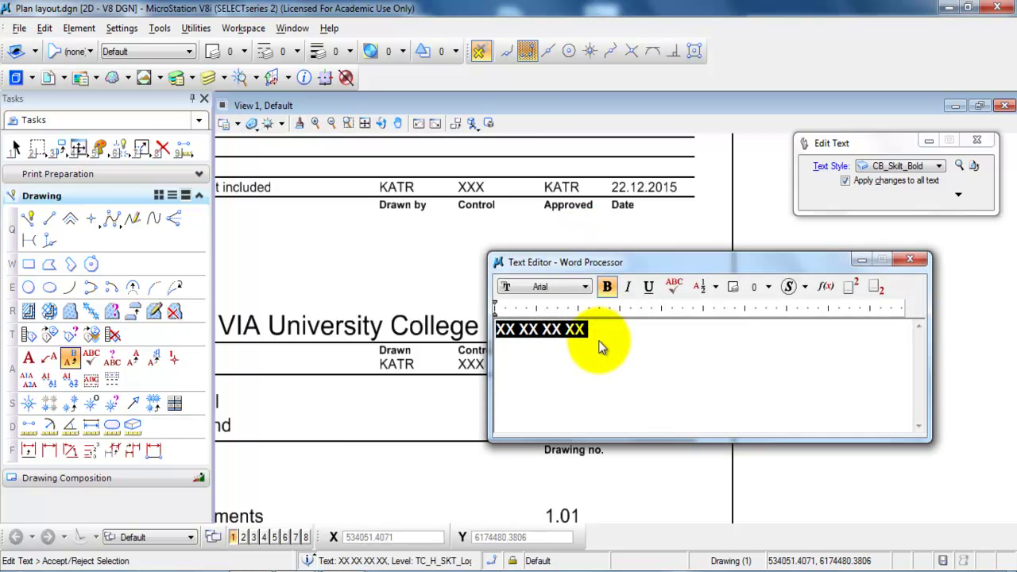
type("11 11")
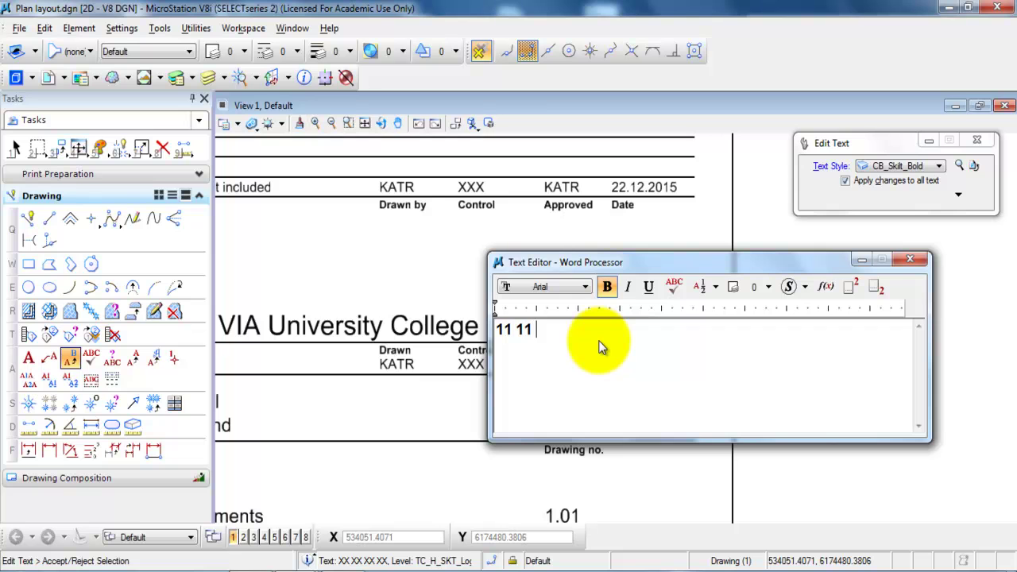
type(" 11 11")
left_click(695, 231)
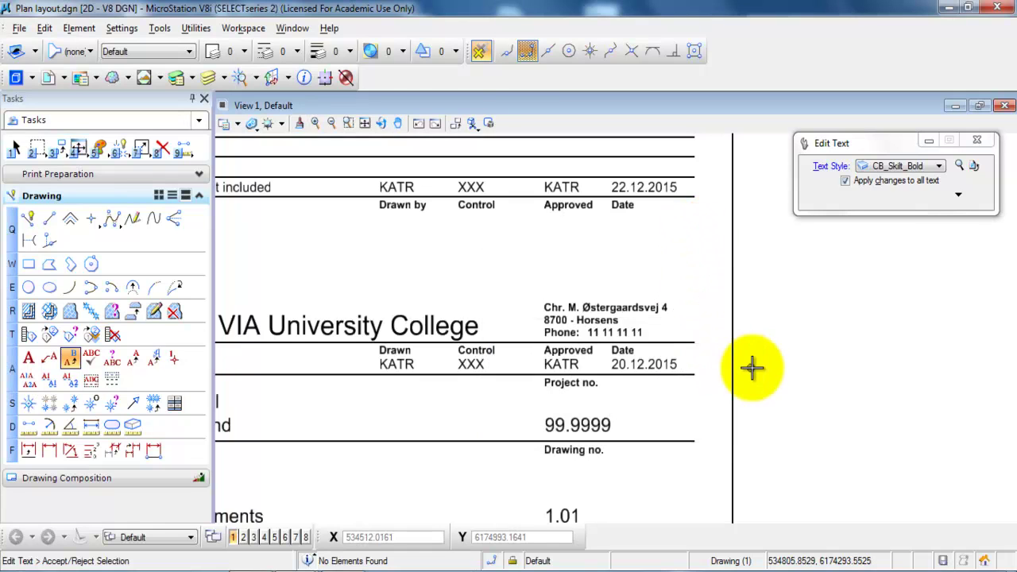
scroll(751, 367, "down", 5)
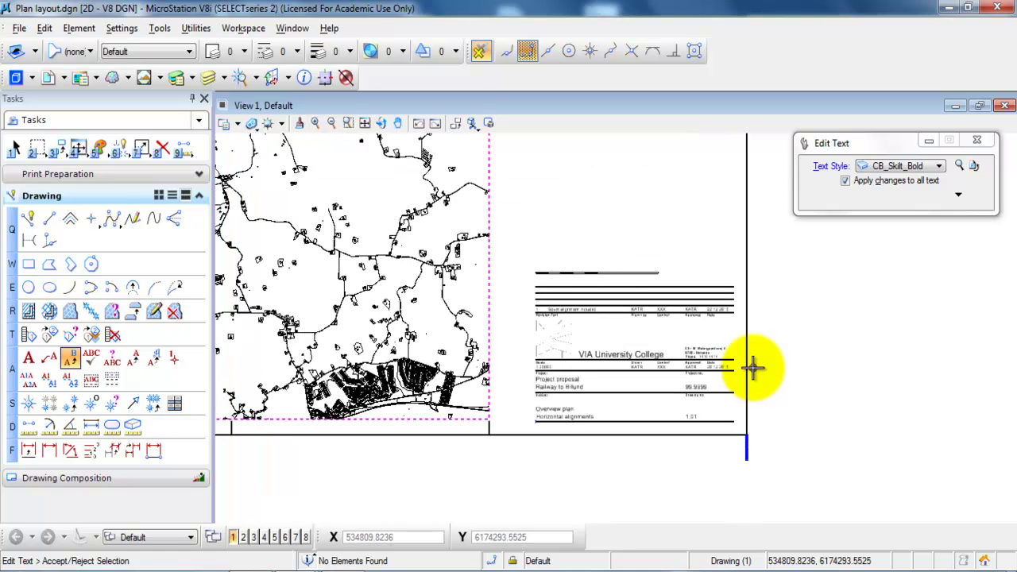